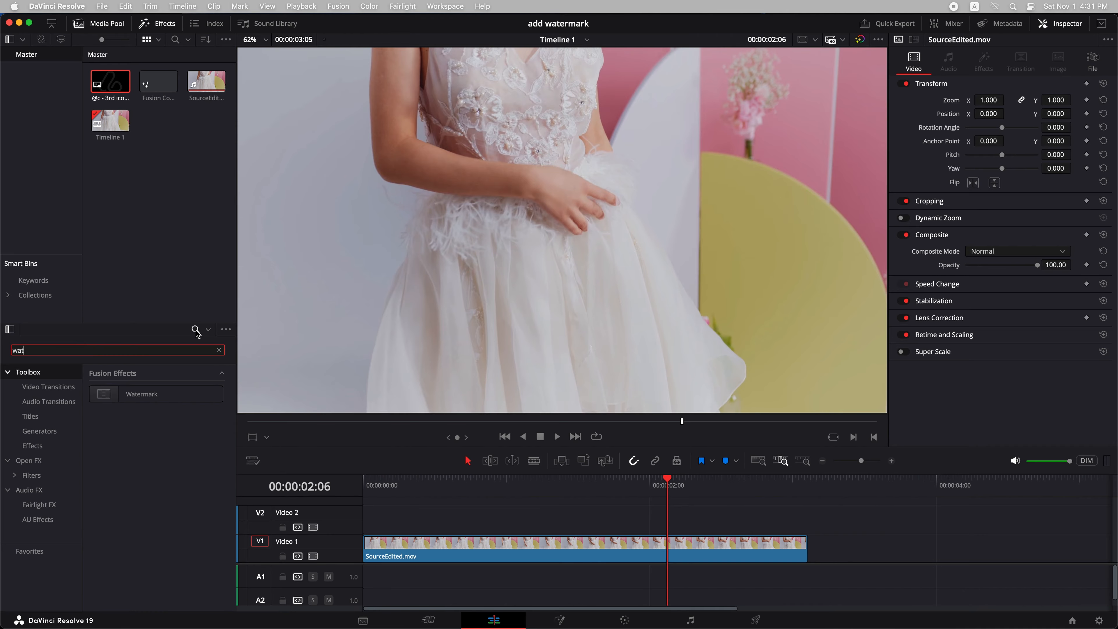
Find the Watermark effect and add it to the SourceEdited.mov clip on Video 1
type("ermark")
left_click_drag(141, 394, 466, 544)
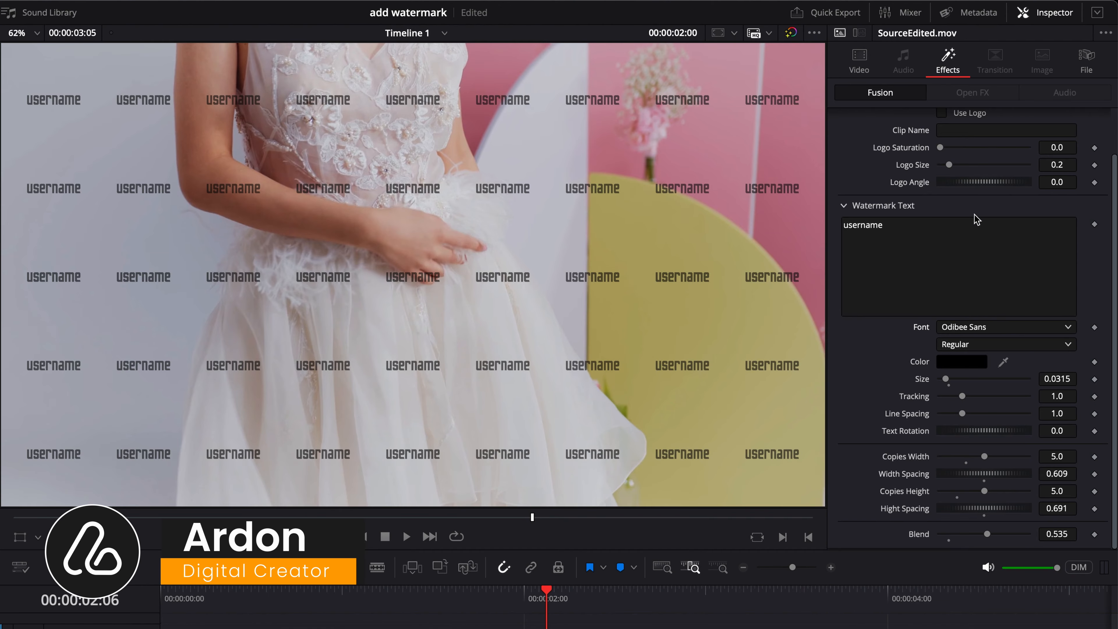
scroll(976, 219, "up", 3)
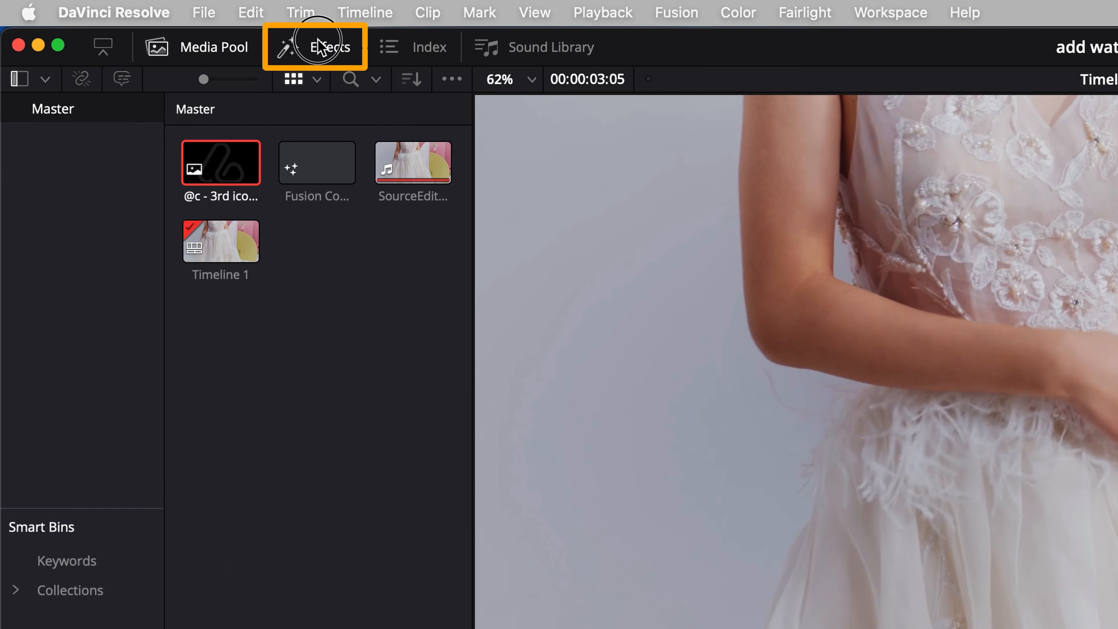
Open the effects library and browse the Toolbox effects category down to the Watermark effect
left_click(160, 23)
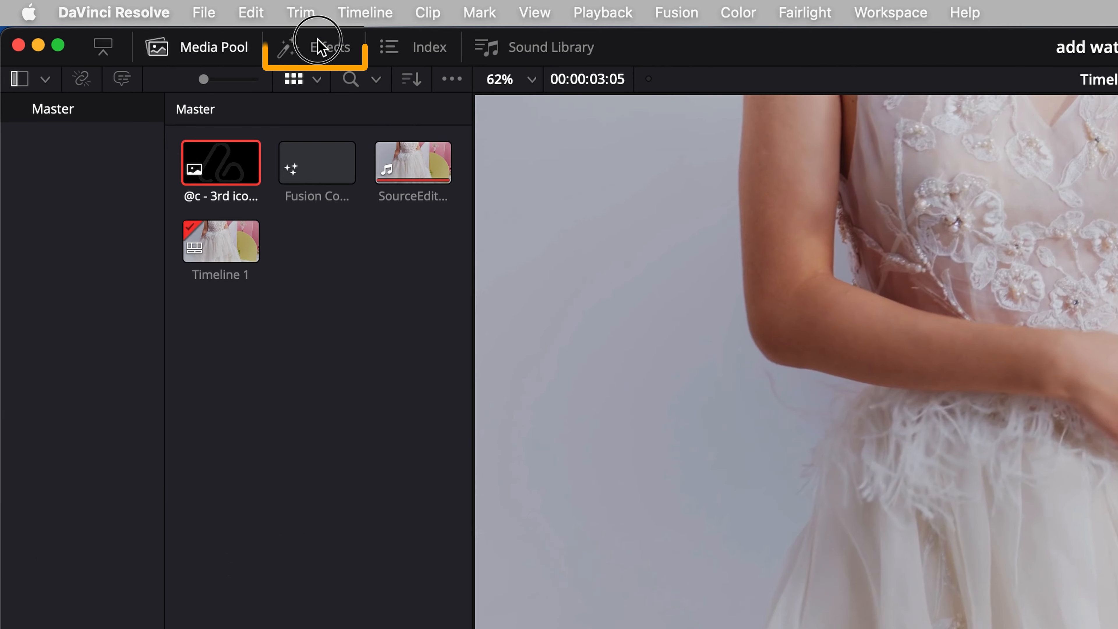
left_click(316, 48)
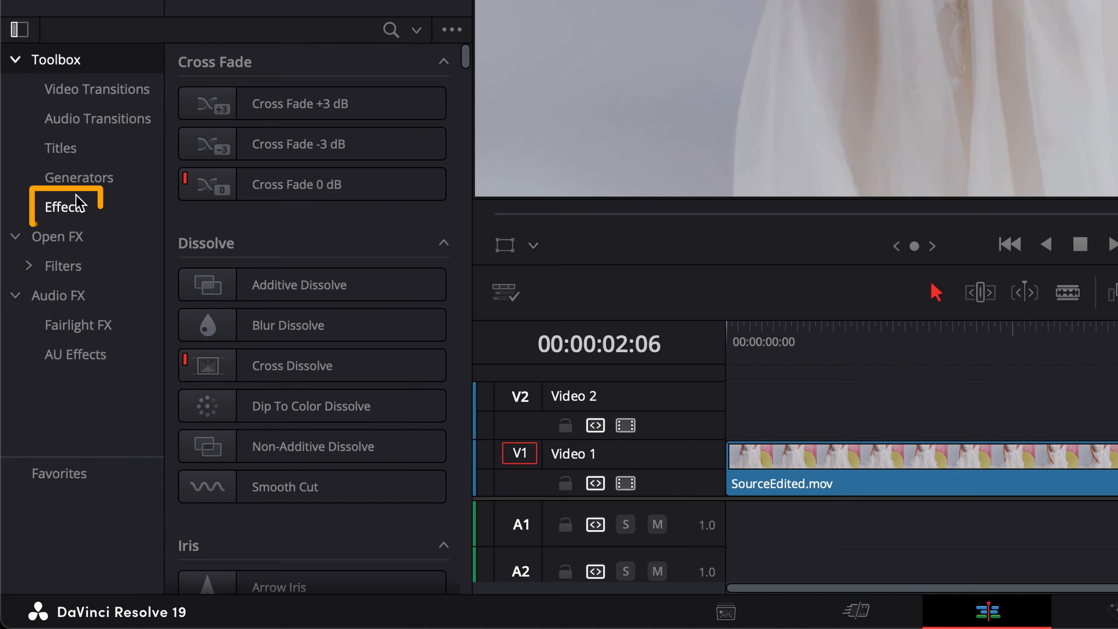
left_click(77, 205)
scroll(299, 247, "down", 5)
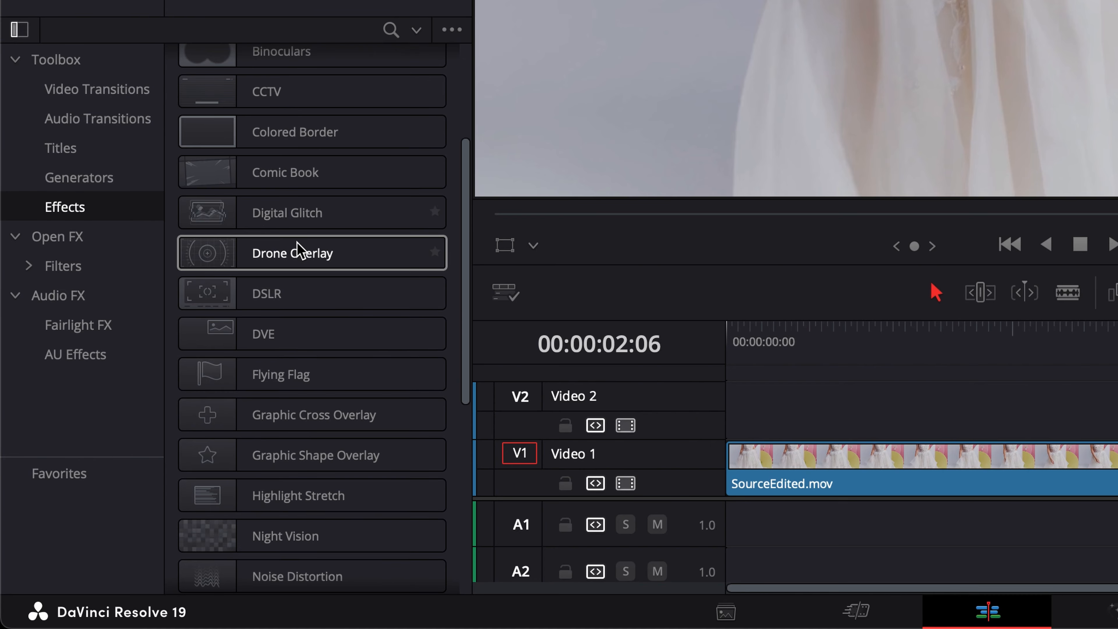
scroll(297, 242, "down", 8)
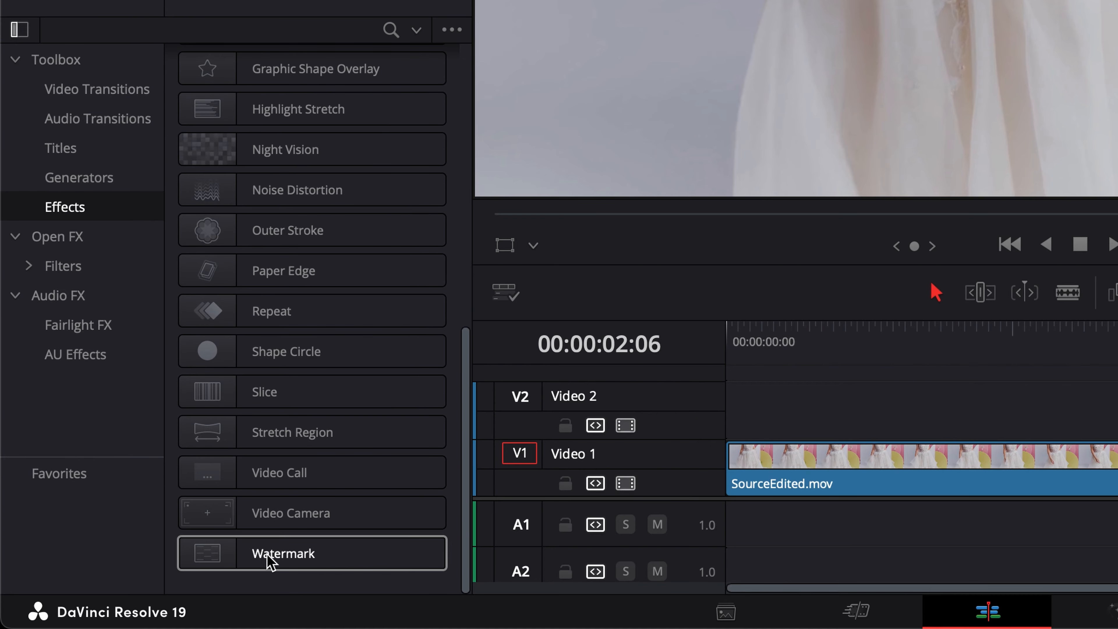
Search the whole Toolbox for "watermark" and apply the Watermark effect to the SourceEdited.mov clip on the timeline
left_click(62, 60)
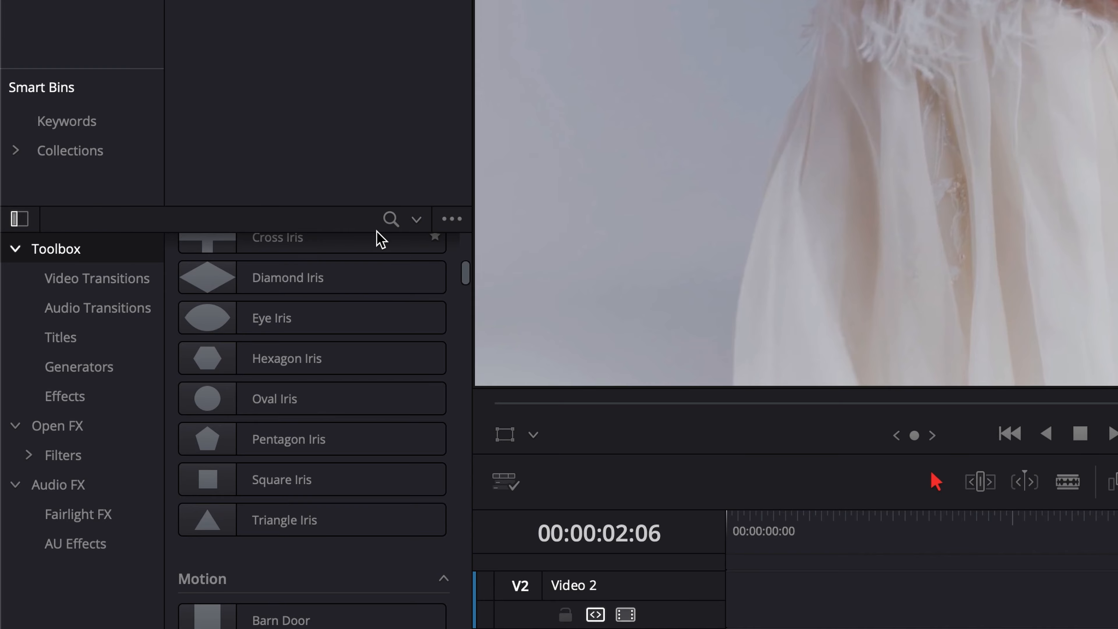
left_click(391, 219)
type("waterma")
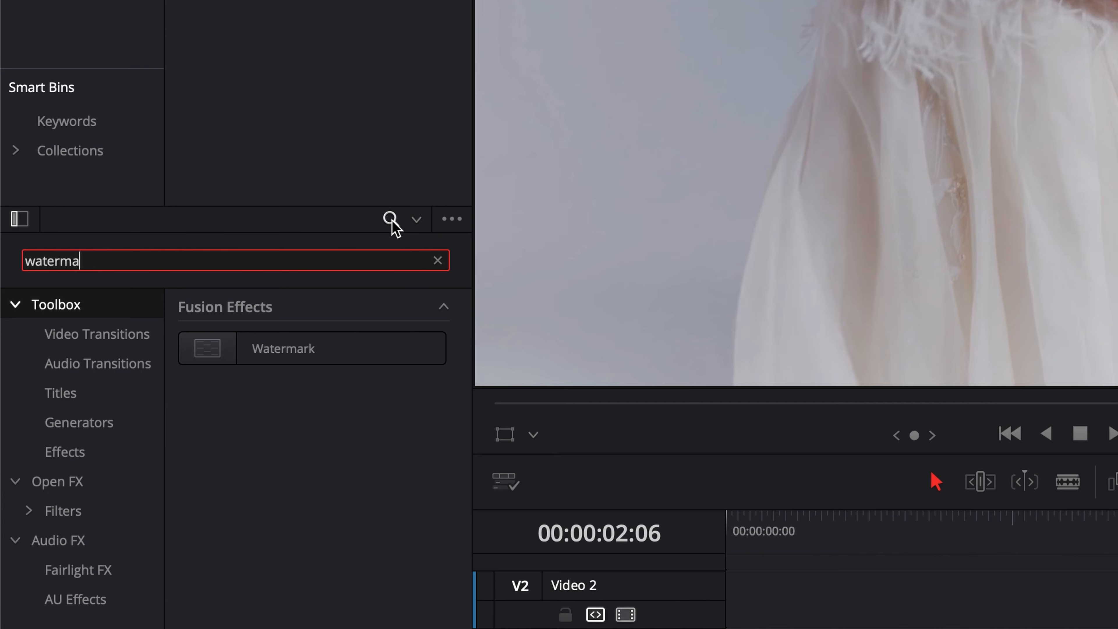
type("rk")
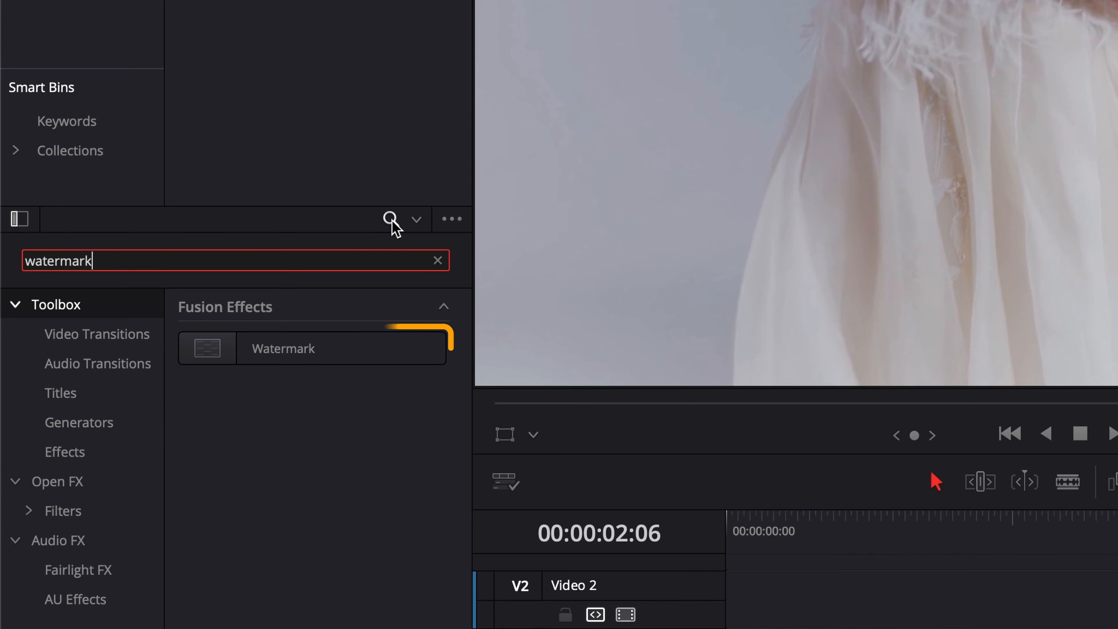
left_click(296, 358)
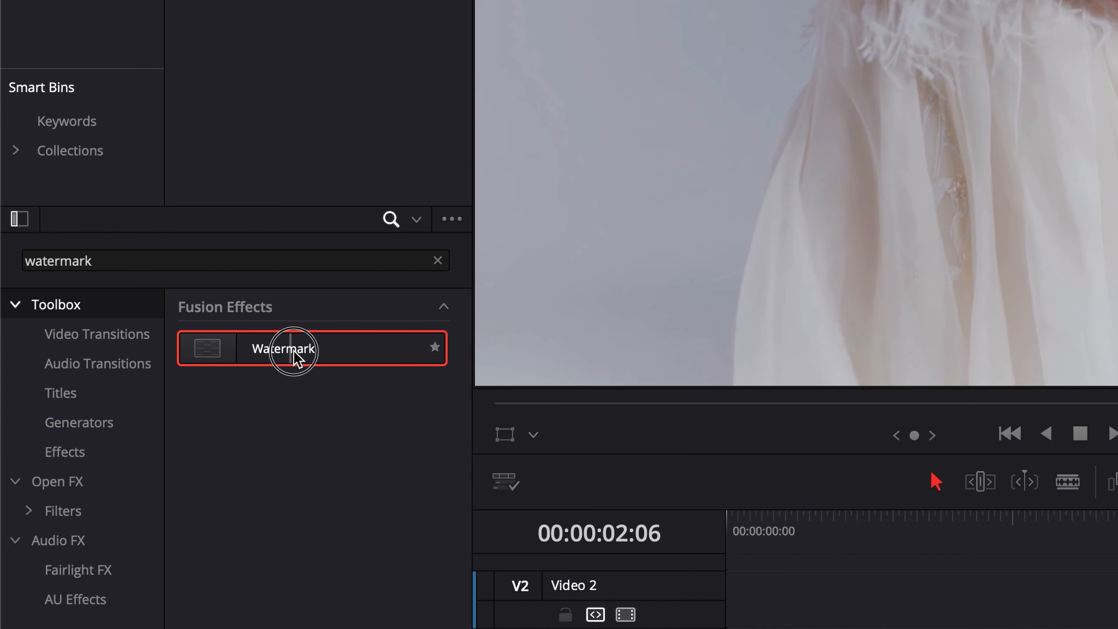
left_click_drag(296, 358, 463, 548)
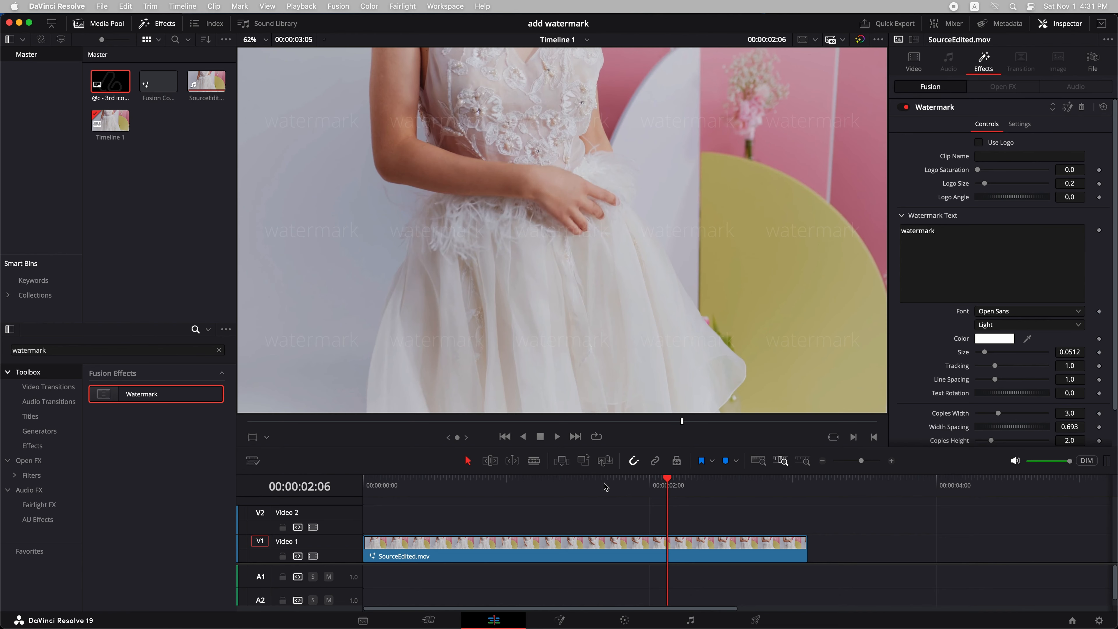
Undo the added Watermark effect and reapply it to the SourceEdited.mov clip by selecting the clip first
key("super+z")
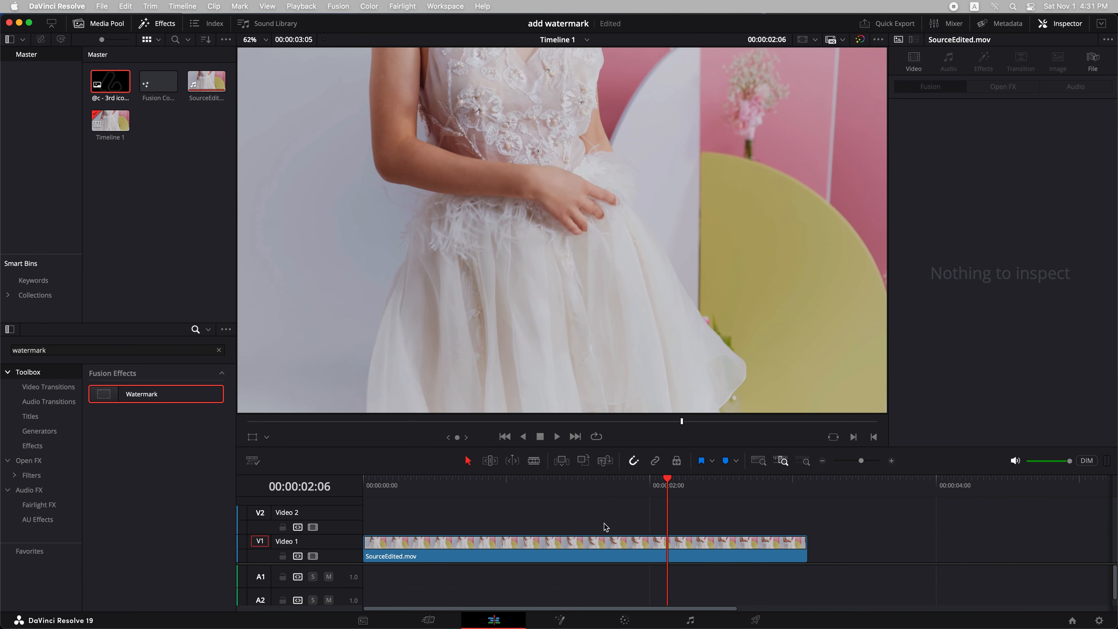
left_click(600, 546)
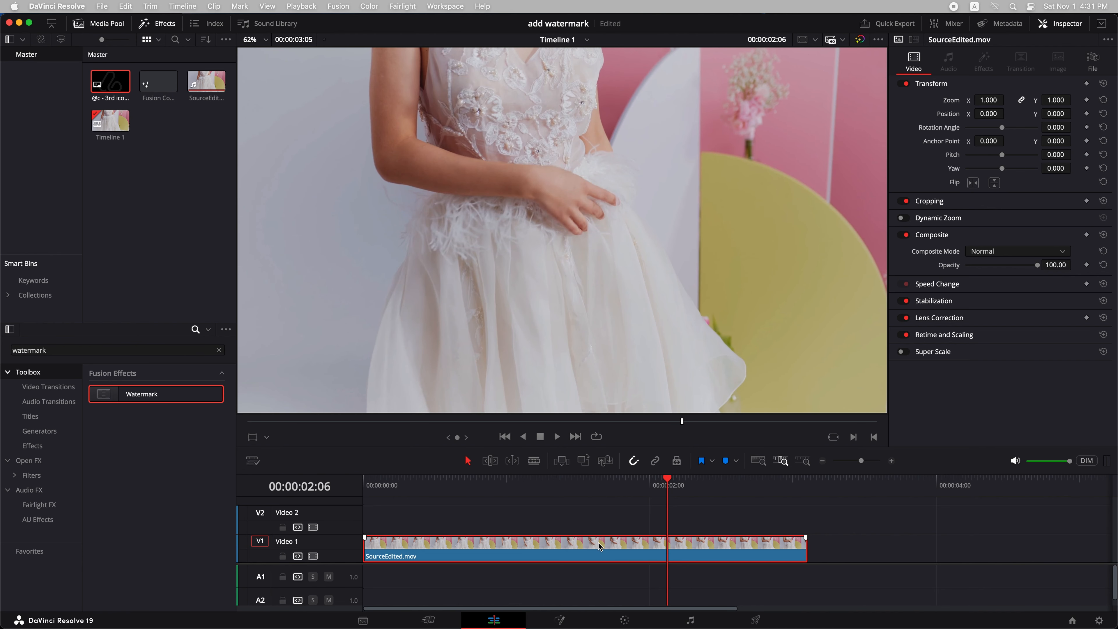
double_click(166, 396)
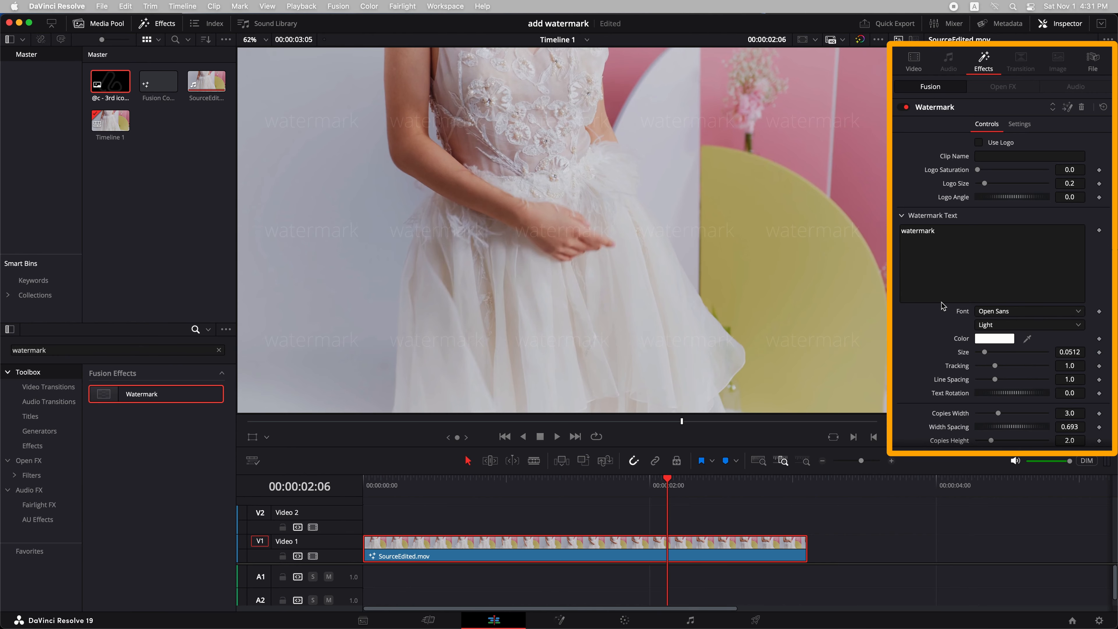
Search the effects for "adju" and place an Adjustment Clip on Video 2, overlapping the end of the video clip
double_click(146, 349)
type("adju")
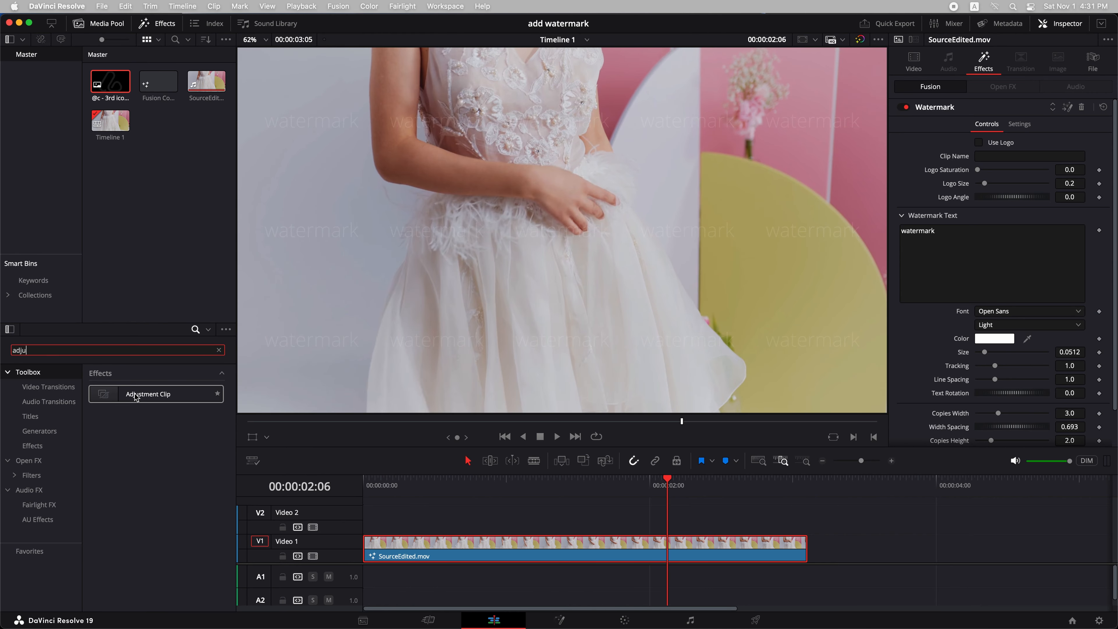
left_click_drag(148, 394, 792, 518)
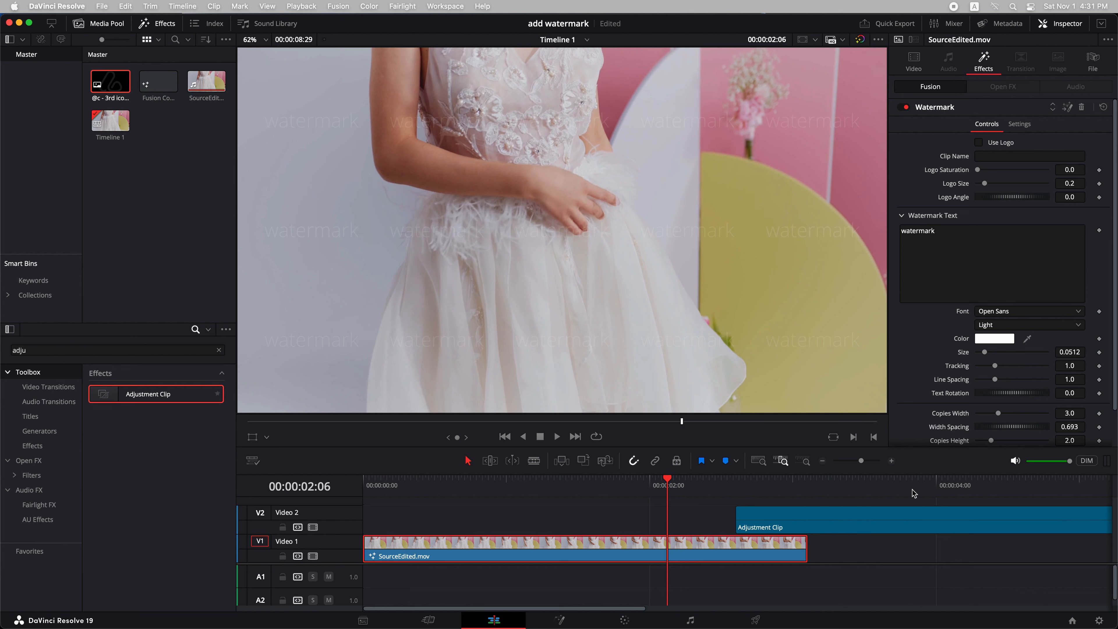
Move the playhead to 00:00:03:38, search for "water" and apply the Watermark effect to the adjustment clip
left_click(905, 484)
triple_click(150, 353)
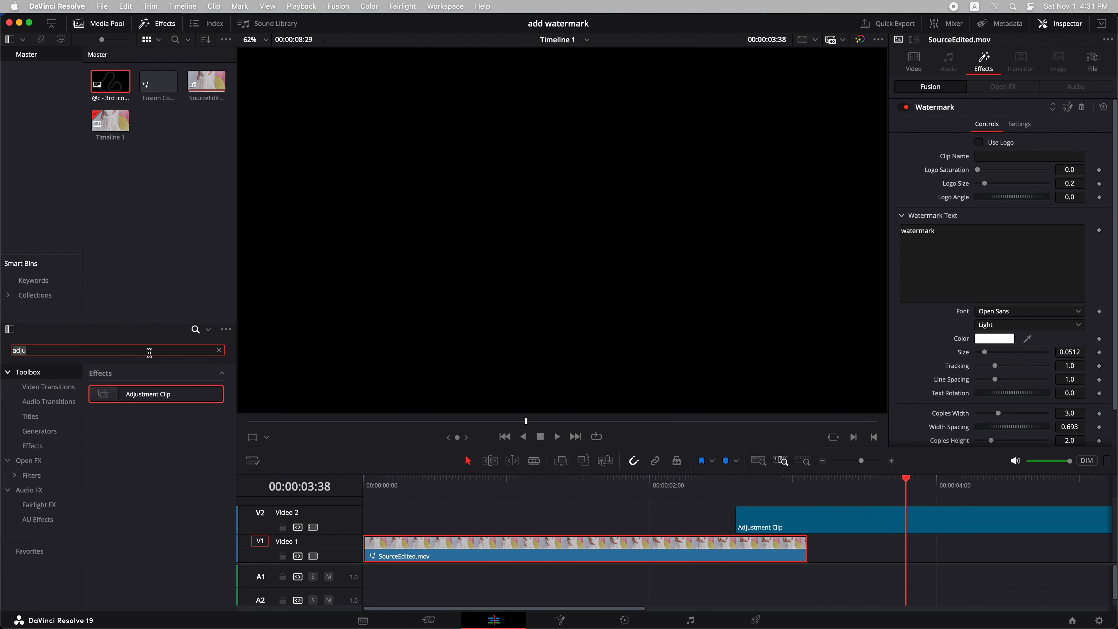
type("water")
left_click_drag(142, 393, 852, 514)
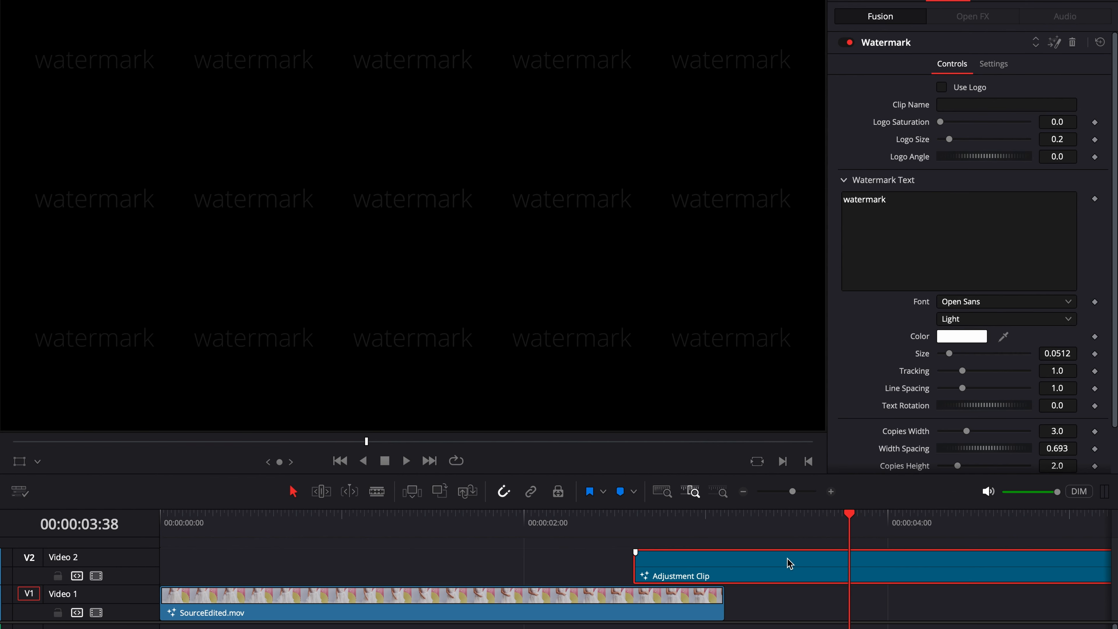
Delete the adjustment clip from Video 2 and move the playhead to 00:00:02:00
key("BackSpace")
left_click(525, 518)
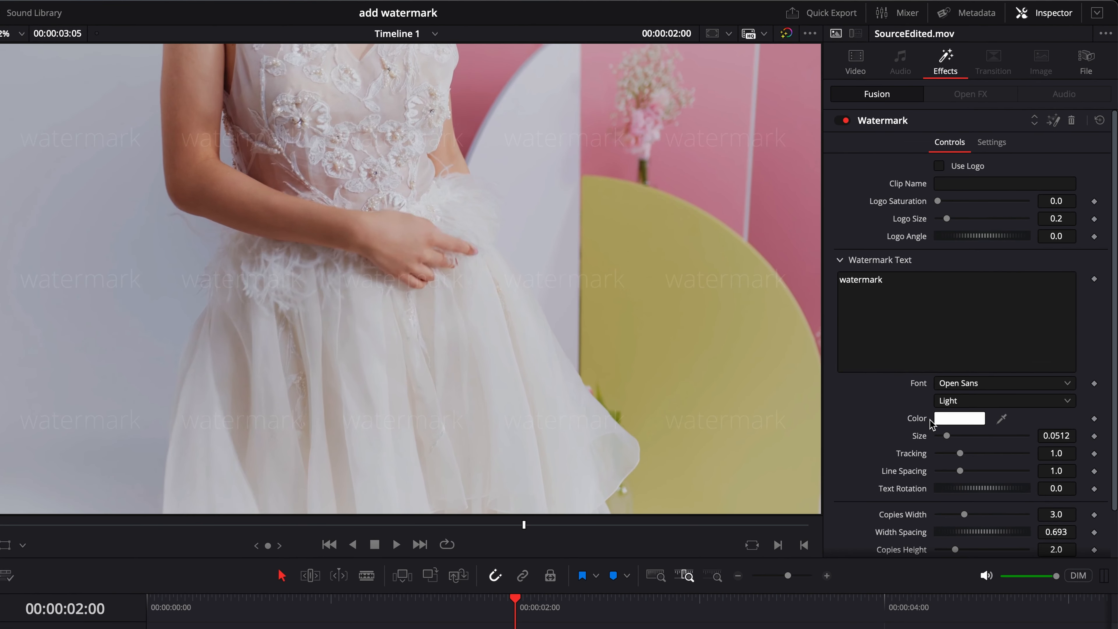
Set the watermark's text color to Licorice from the Crayons palette and its Blend to 0.535
left_click(948, 422)
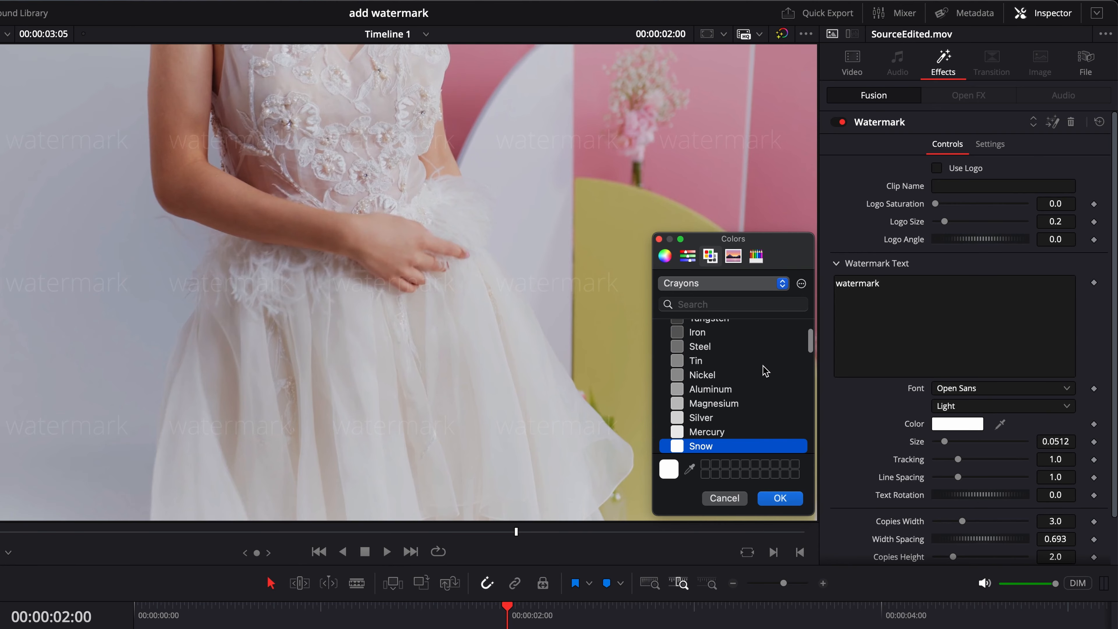
scroll(766, 371, "up", 3)
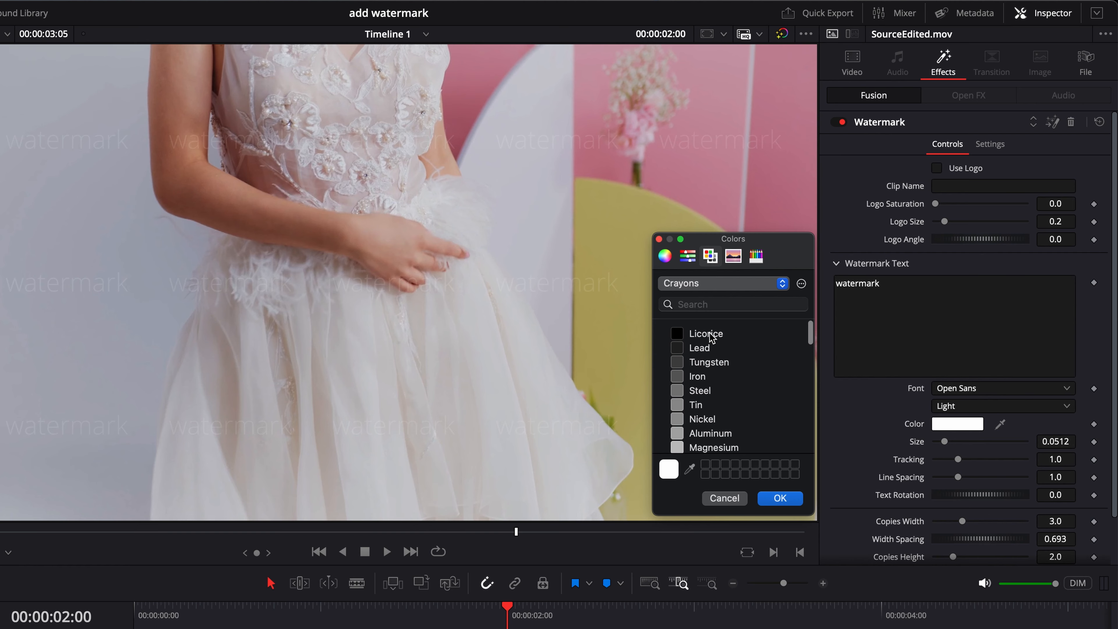
left_click(695, 334)
left_click(782, 498)
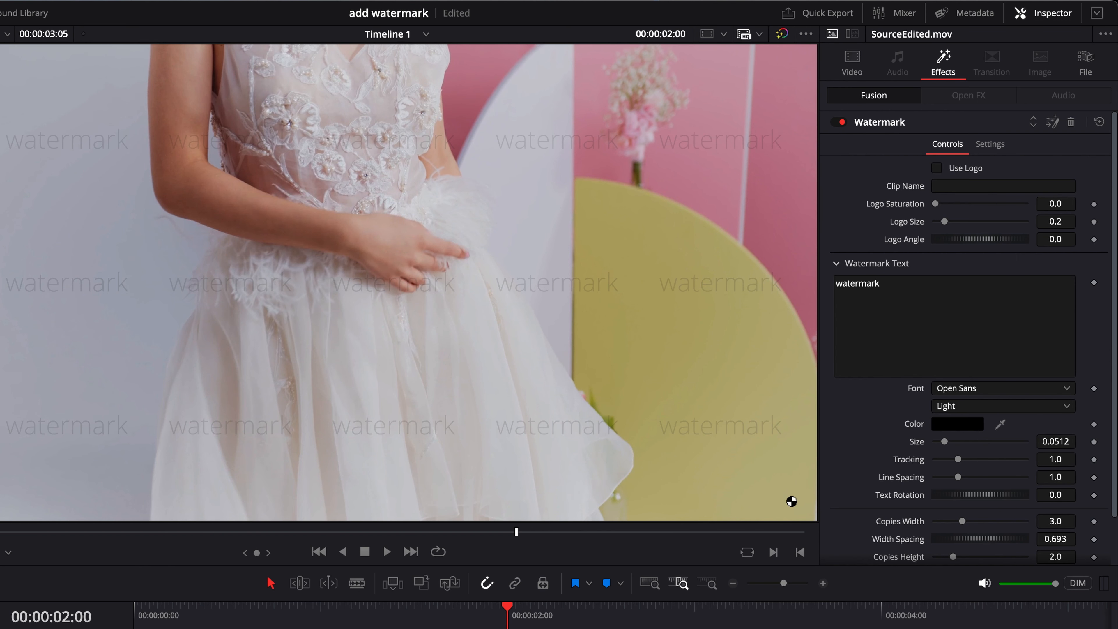
scroll(864, 481, "down", 2)
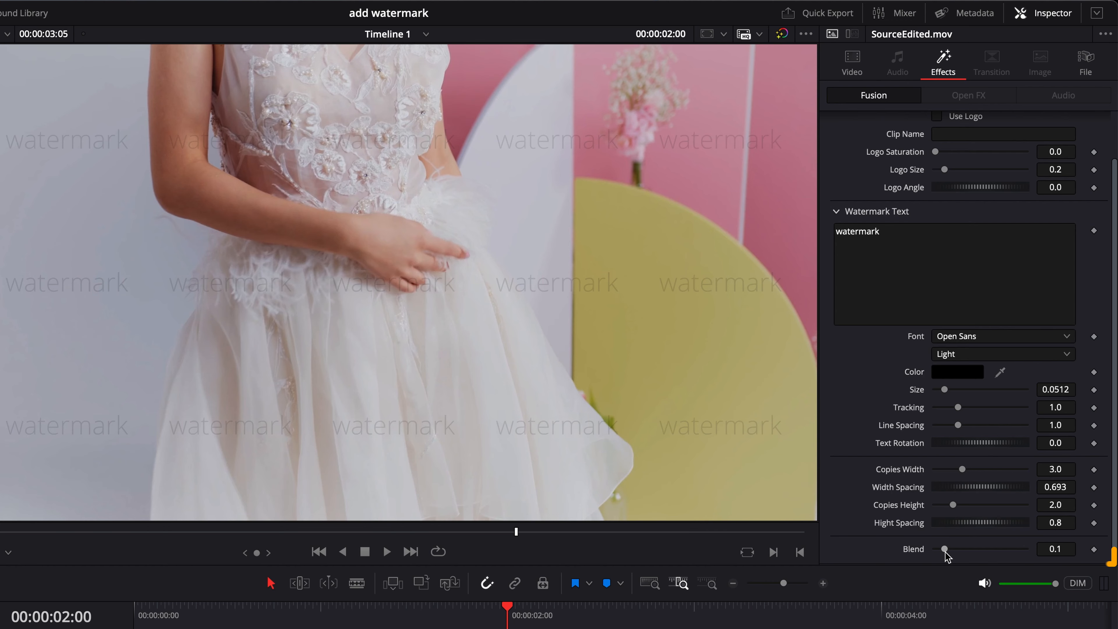
left_click_drag(944, 549, 983, 551)
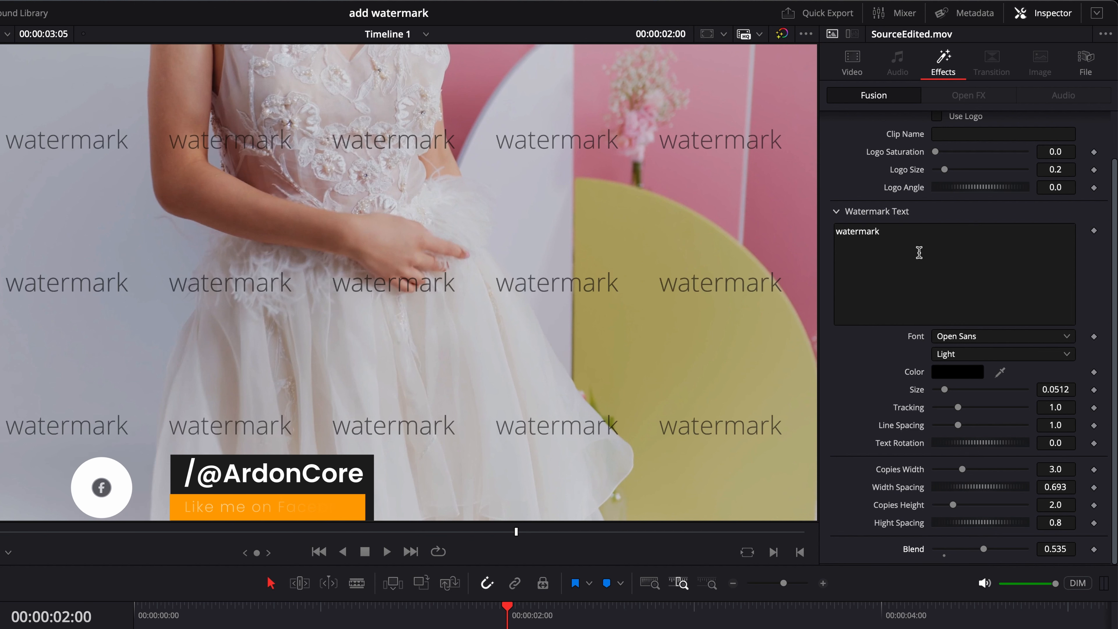
Replace the watermark text with "username" and set its size to 0.0315
left_click(919, 247)
key("ctrl+a")
type("username")
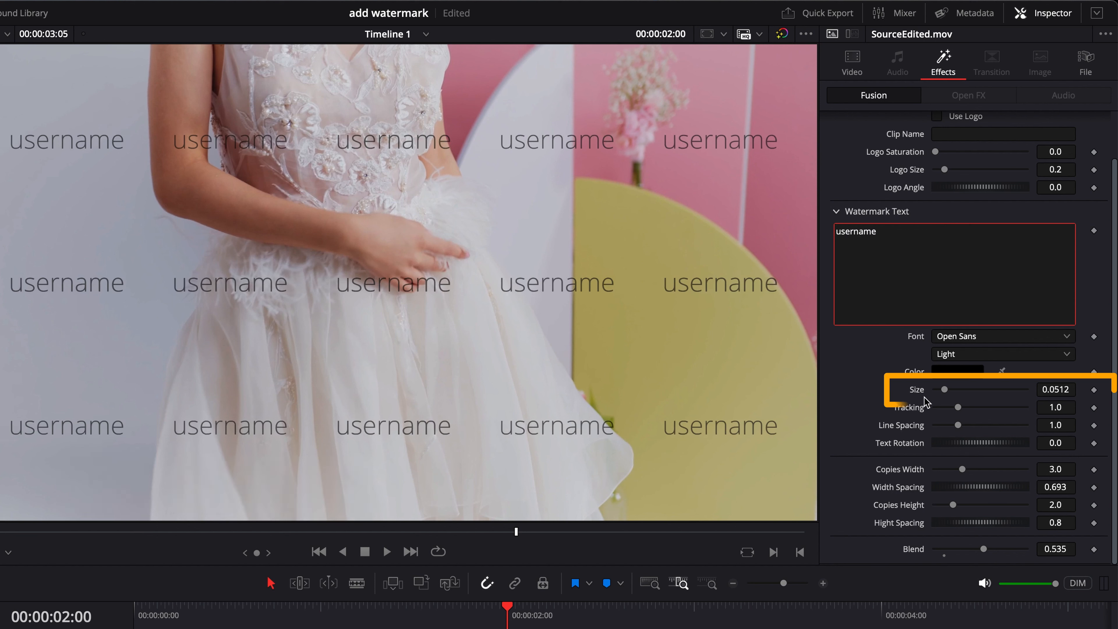
left_click_drag(944, 390, 943, 394)
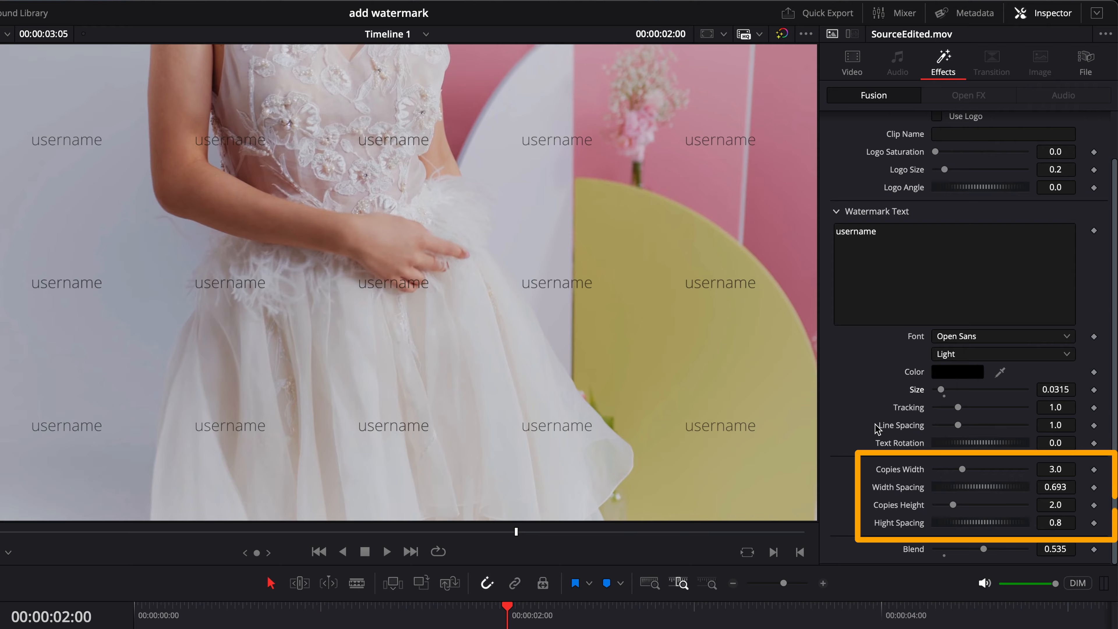
Set the watermark's Copies Width to 5 and its Width Spacing to 0.609
left_click_drag(965, 475, 931, 470)
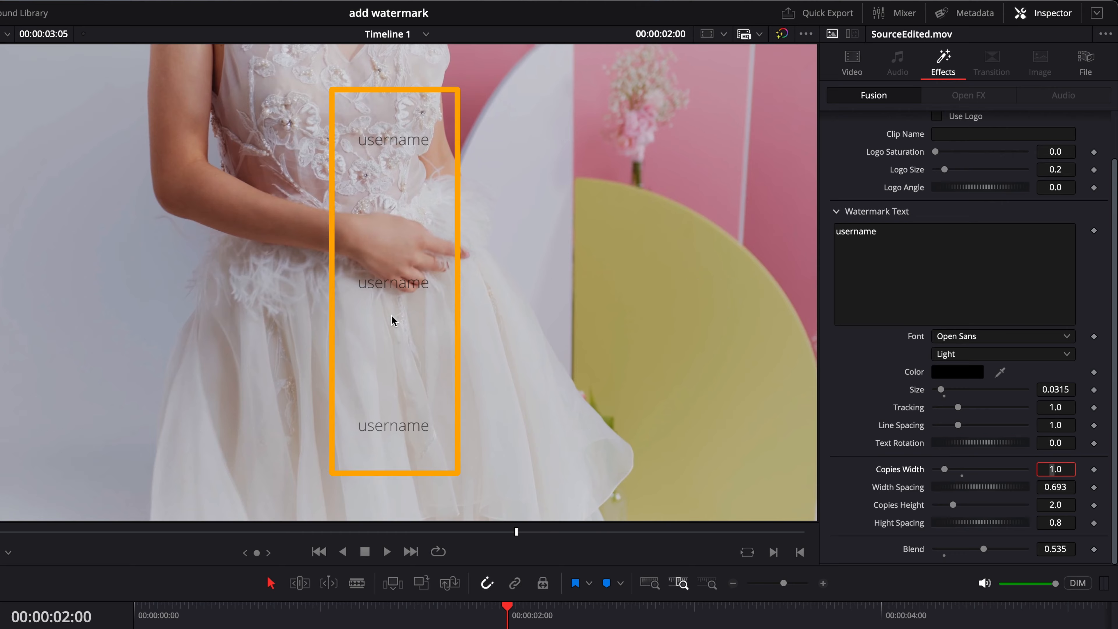
key("Up")
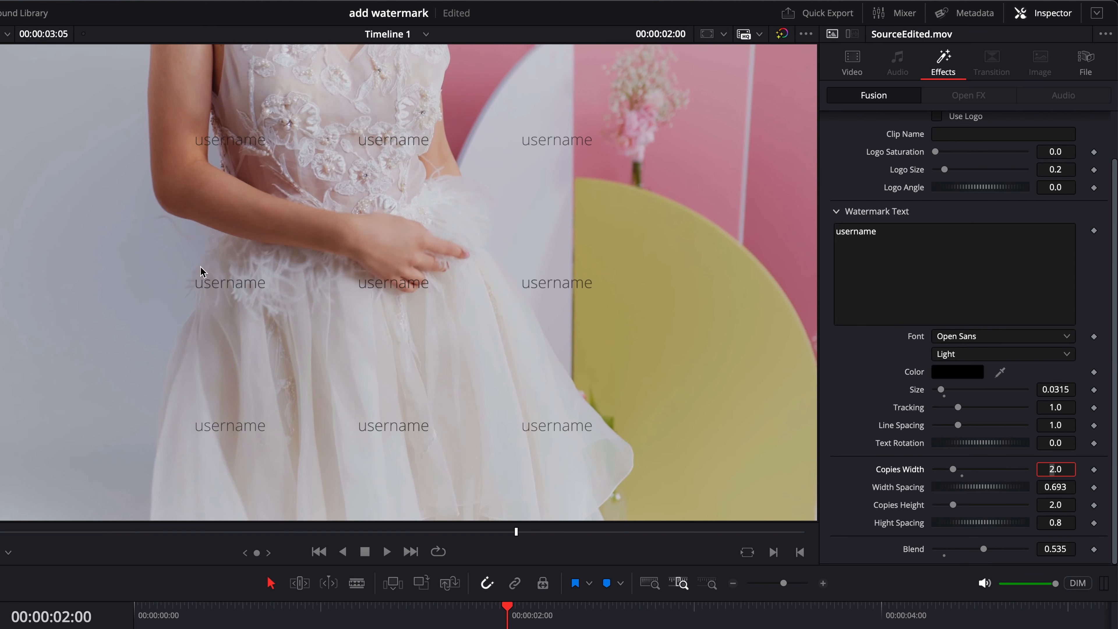
key("Up")
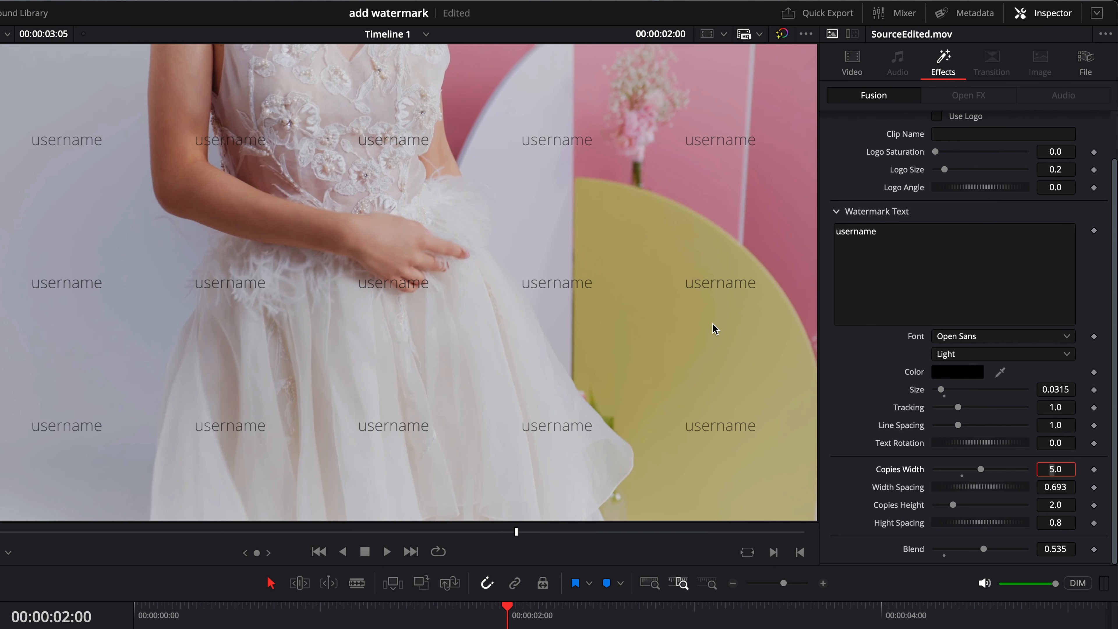
left_click(986, 488)
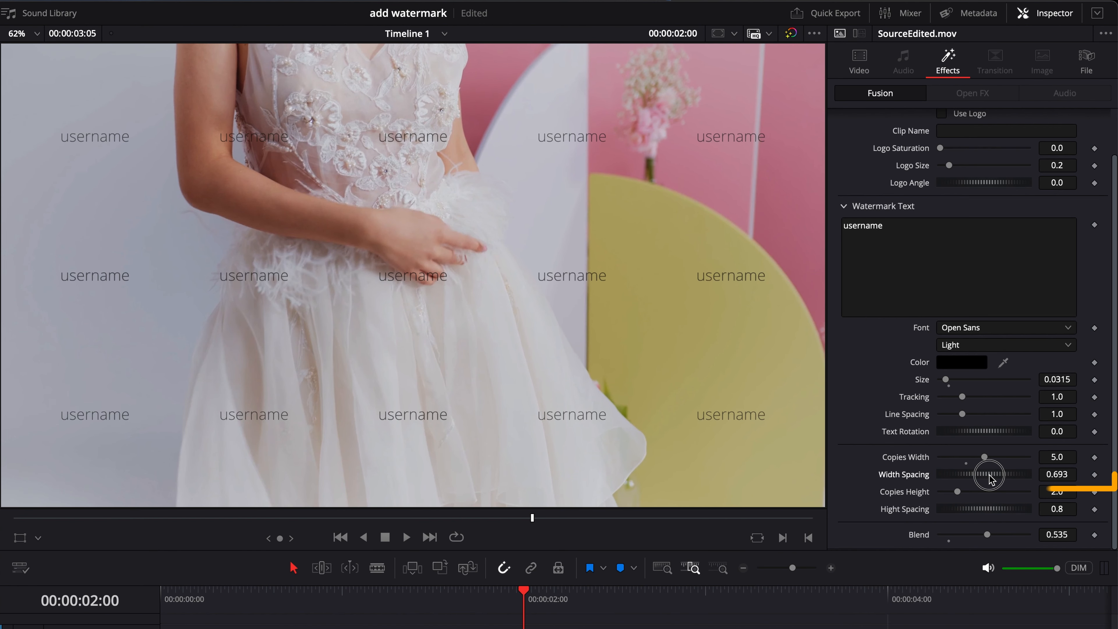
left_click_drag(989, 476, 983, 475)
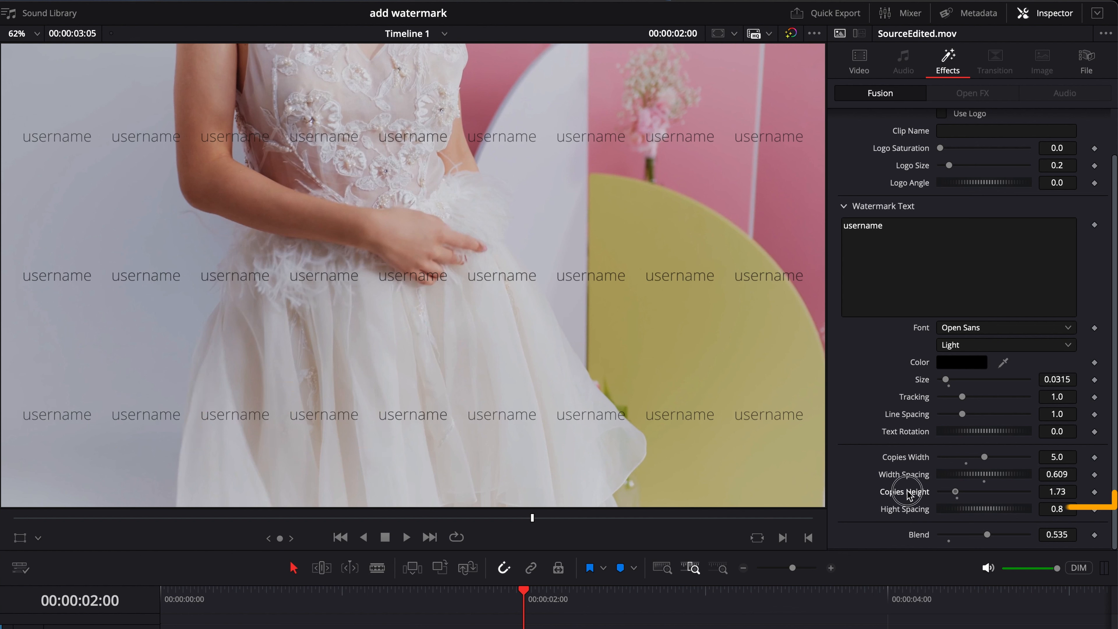
Set the watermark's Copies Height to 5
left_click_drag(957, 491, 953, 494)
left_click(1071, 491)
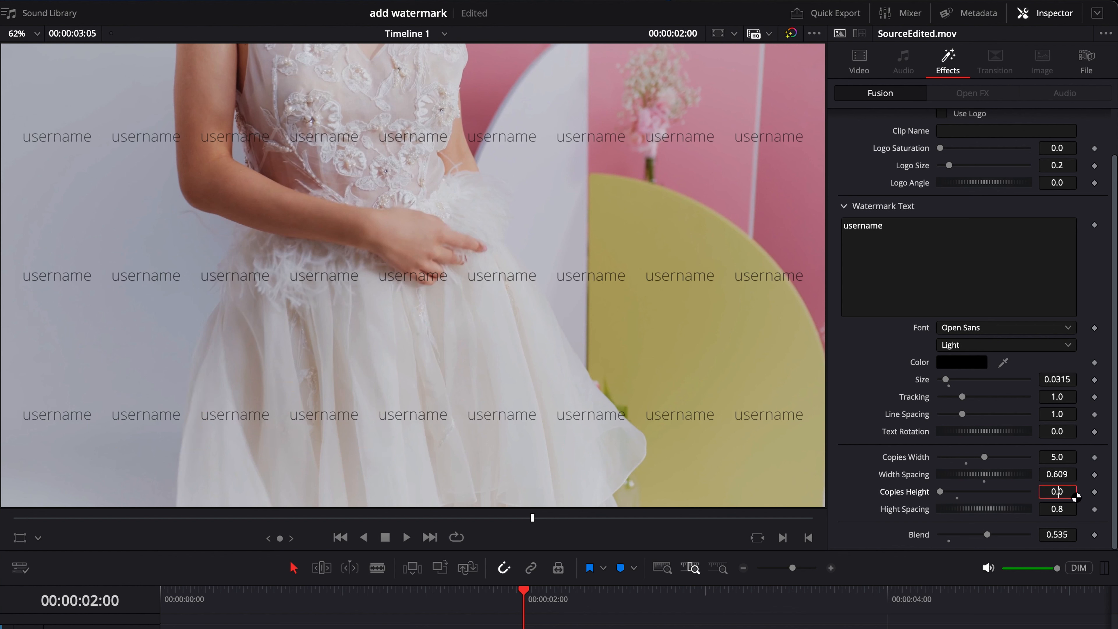
key("Left")
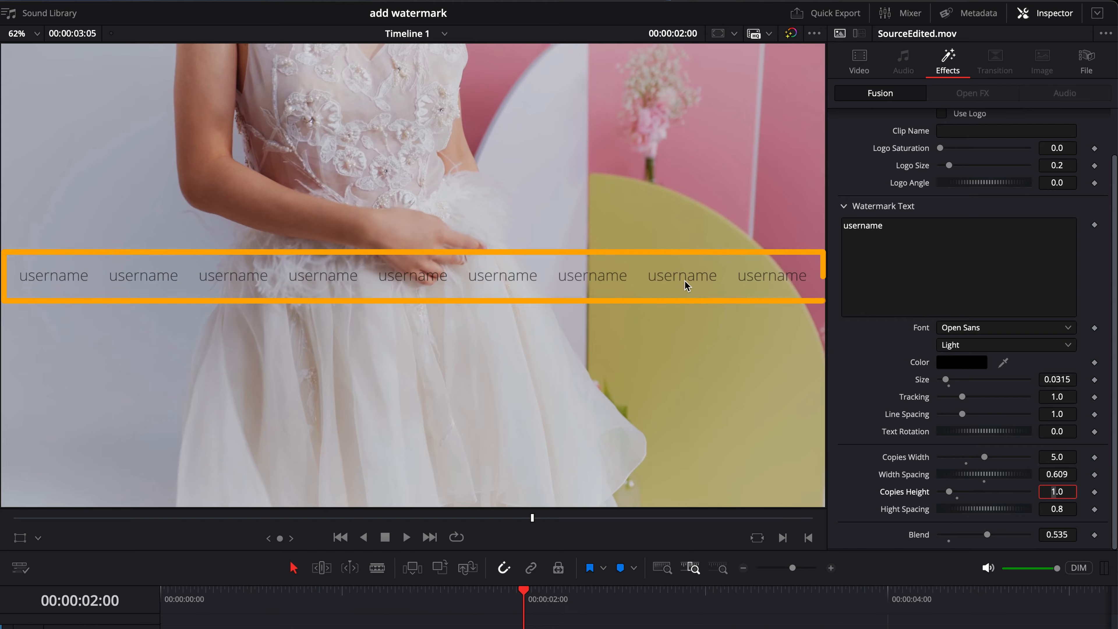
key("Up")
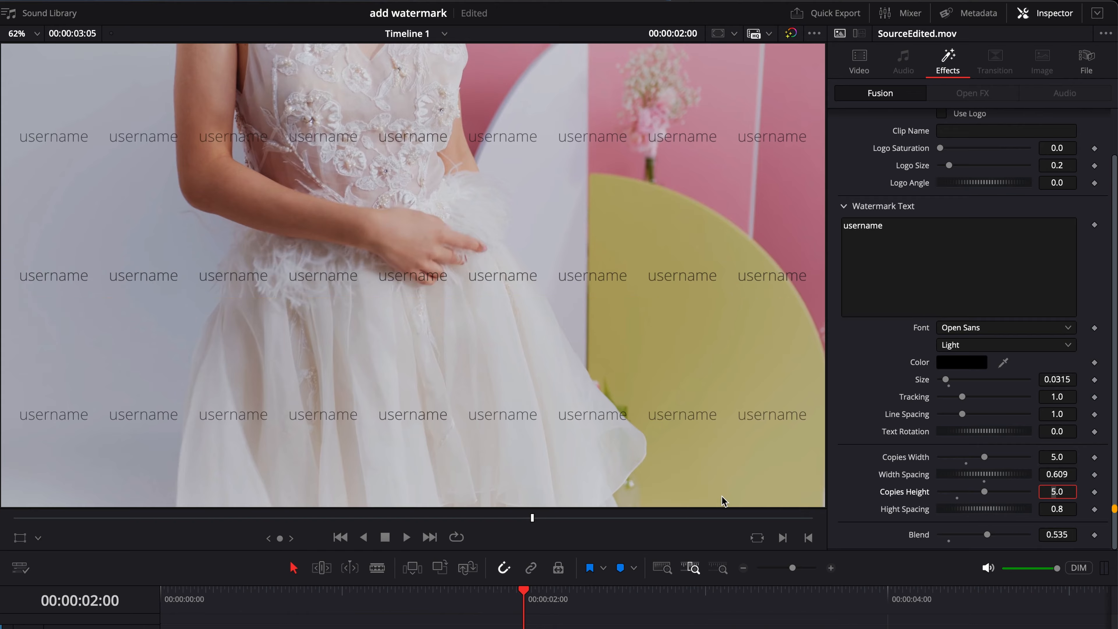
Set the watermark's Hight Spacing to 0.691 and change its font to Odibee Sans
left_click(984, 511)
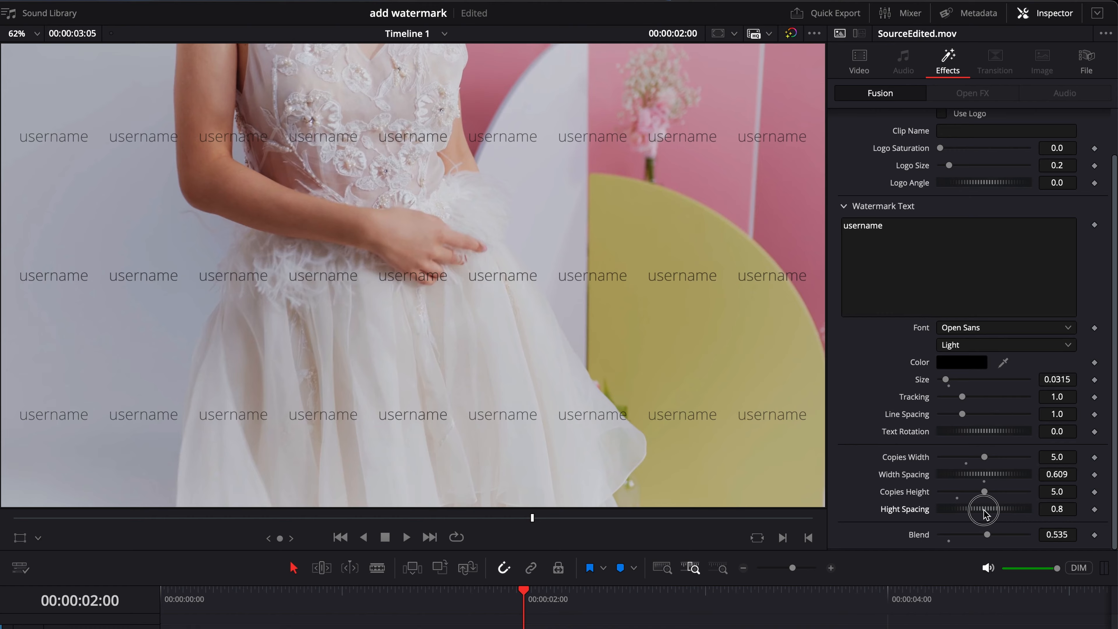
left_click_drag(985, 513, 974, 513)
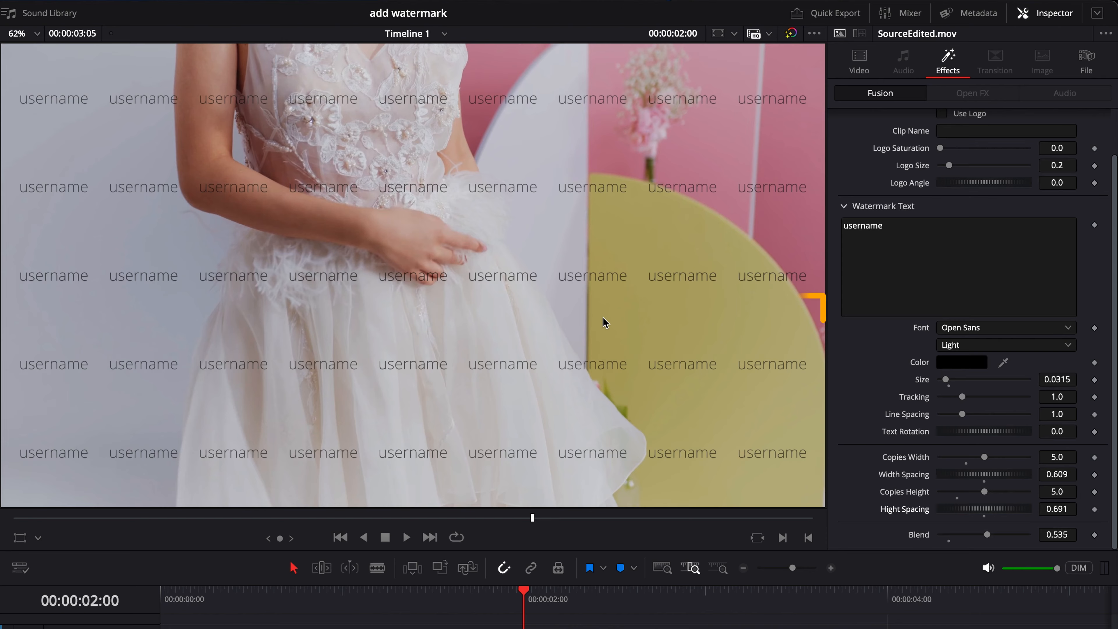
left_click(999, 326)
left_click(979, 526)
left_click(1000, 328)
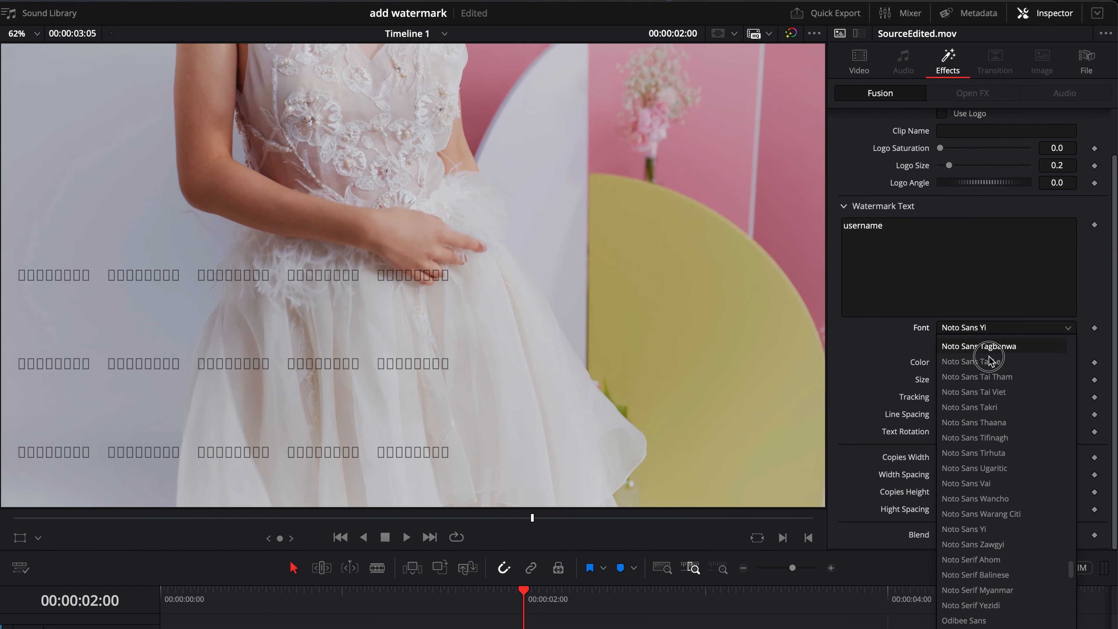
left_click(973, 619)
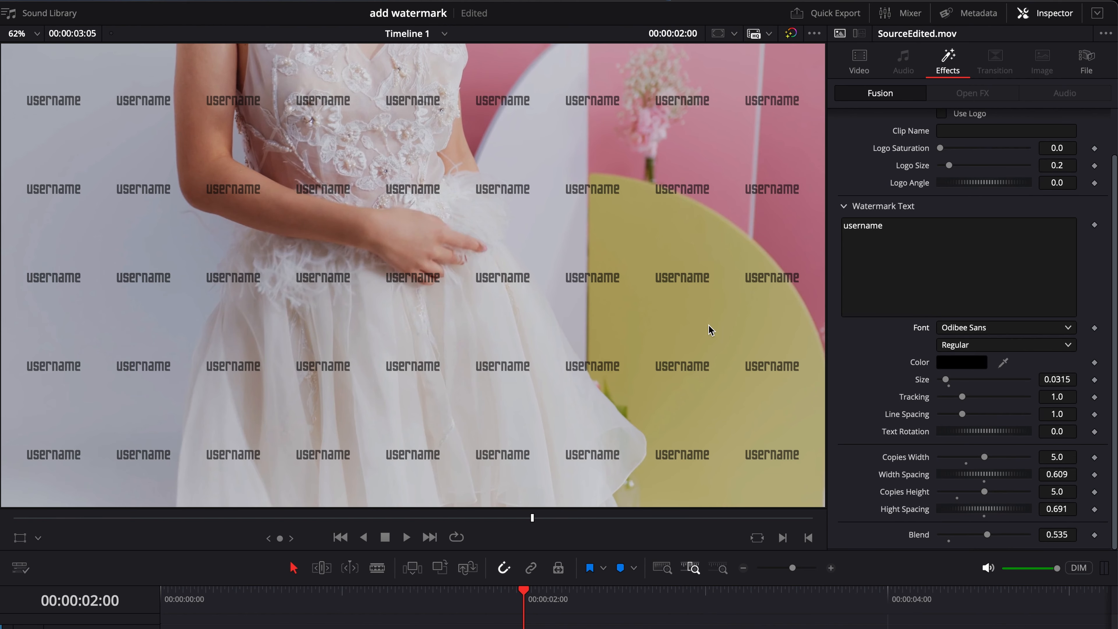
Assign the media pool image "@c - 3rd icon.png" as the watermark's logo clip and enable Use Logo
scroll(978, 164, "up", 2)
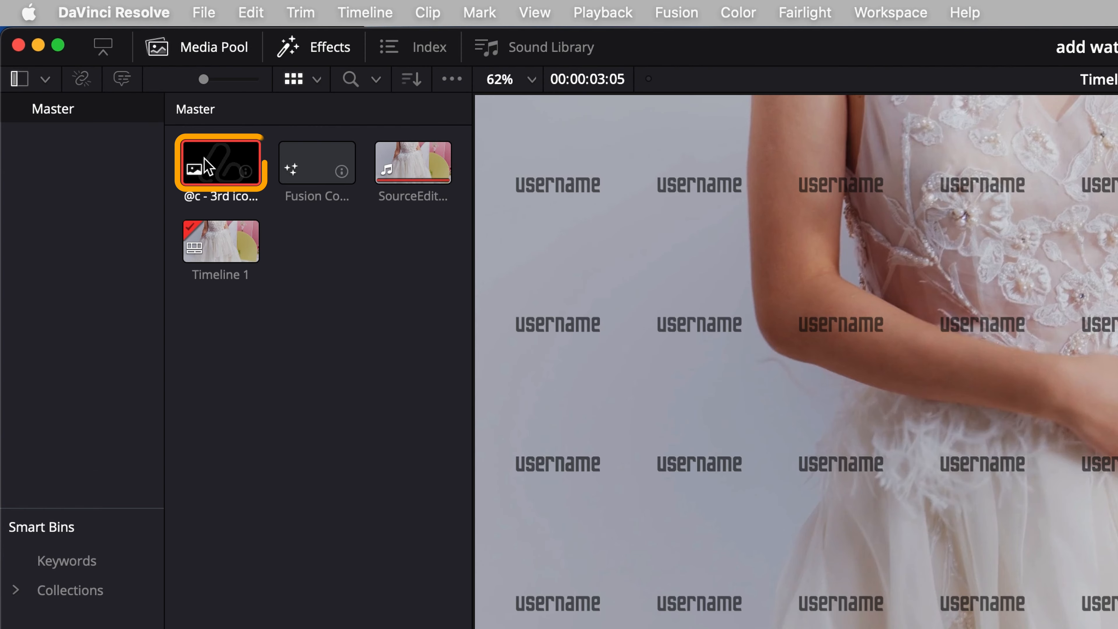
left_click_drag(210, 167, 1117, 314)
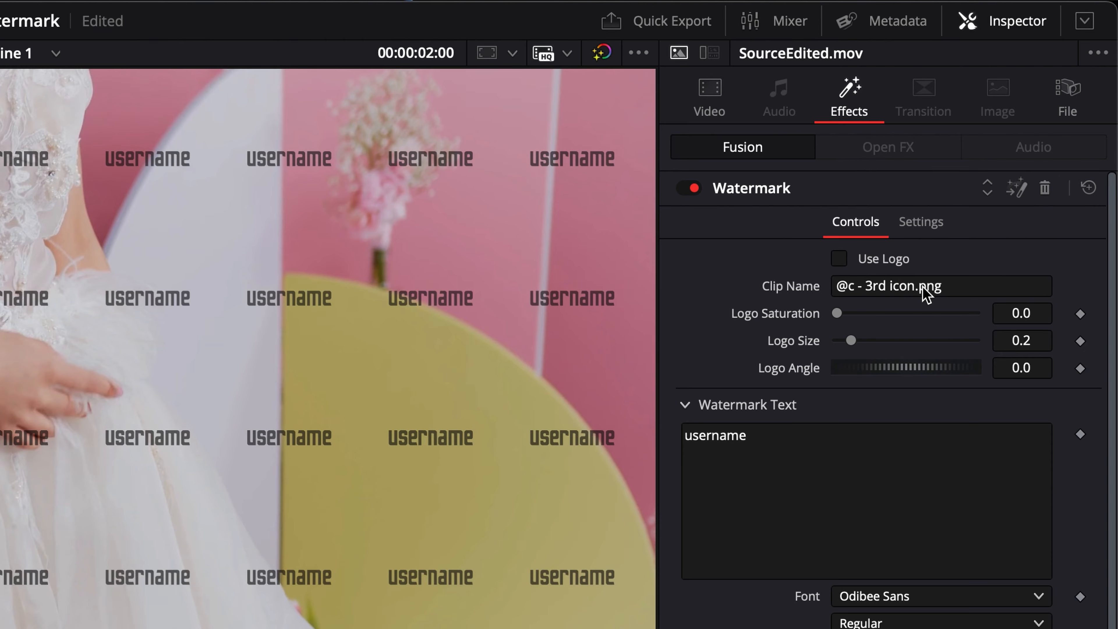
left_click(840, 259)
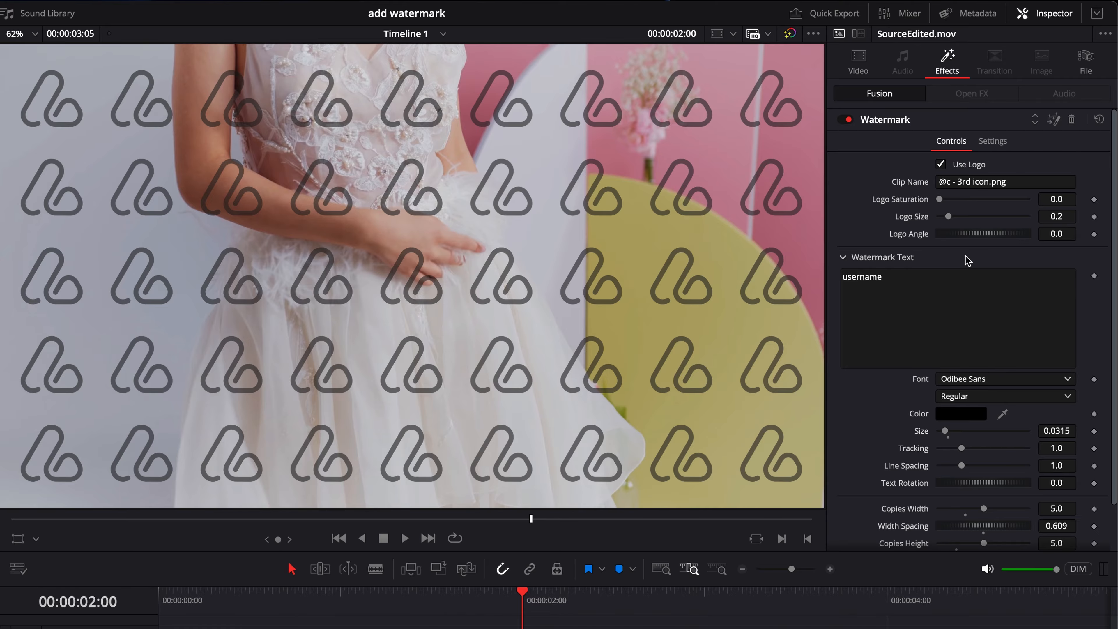
Set the watermark's Logo Size to 0.14, and try a Logo Angle of -49.6 before resetting the angle to 0.0
left_click(948, 217)
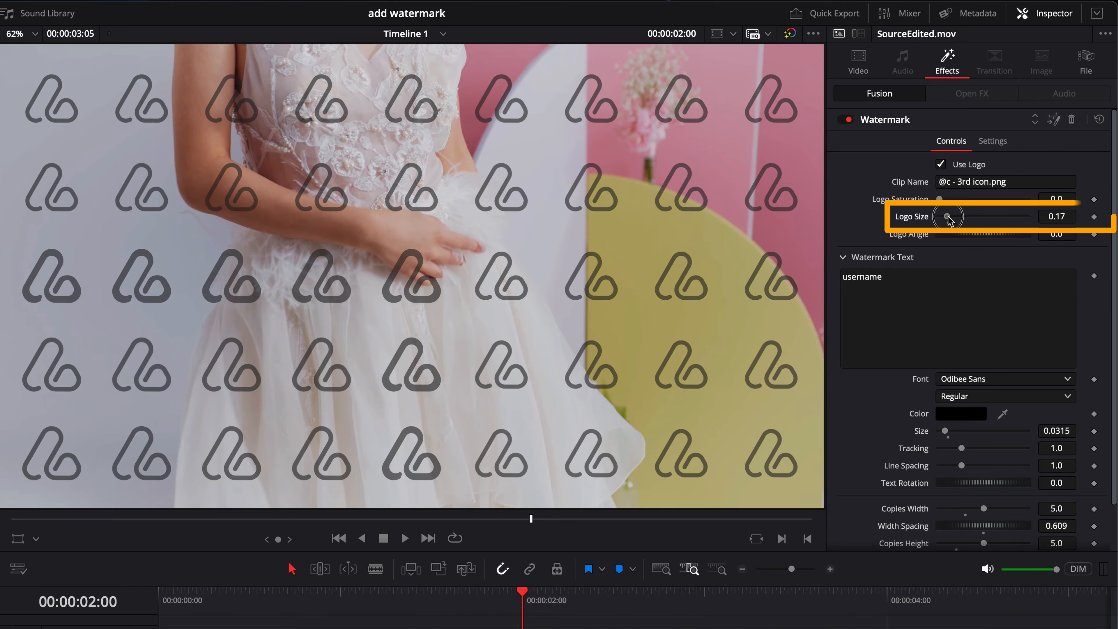
mouse_move(948, 217)
left_mouse_down()
mouse_move(974, 235)
mouse_move(965, 238)
left_mouse_up()
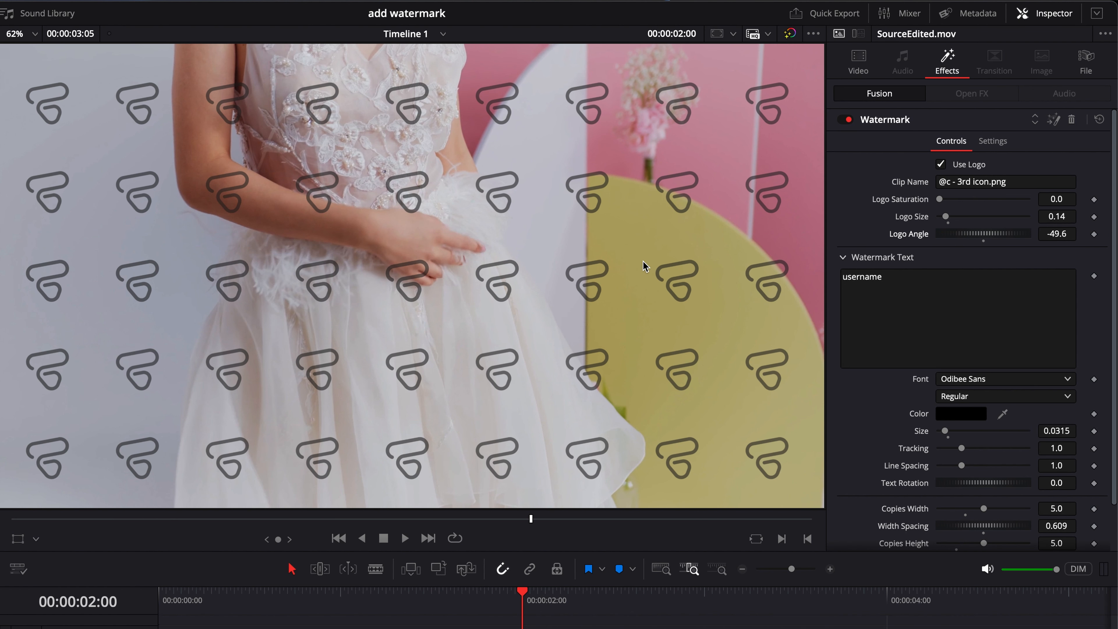
double_click(984, 238)
Lower the logo watermark's opacity by setting its Blend to 0.1
scroll(902, 432, "down", 2)
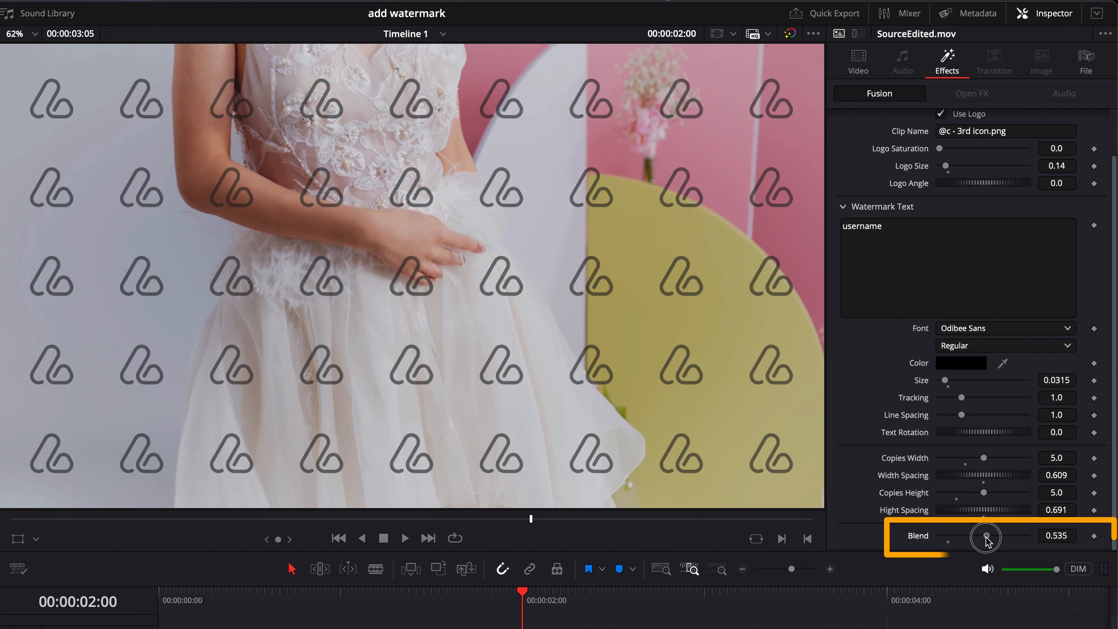
left_click_drag(985, 535, 949, 548)
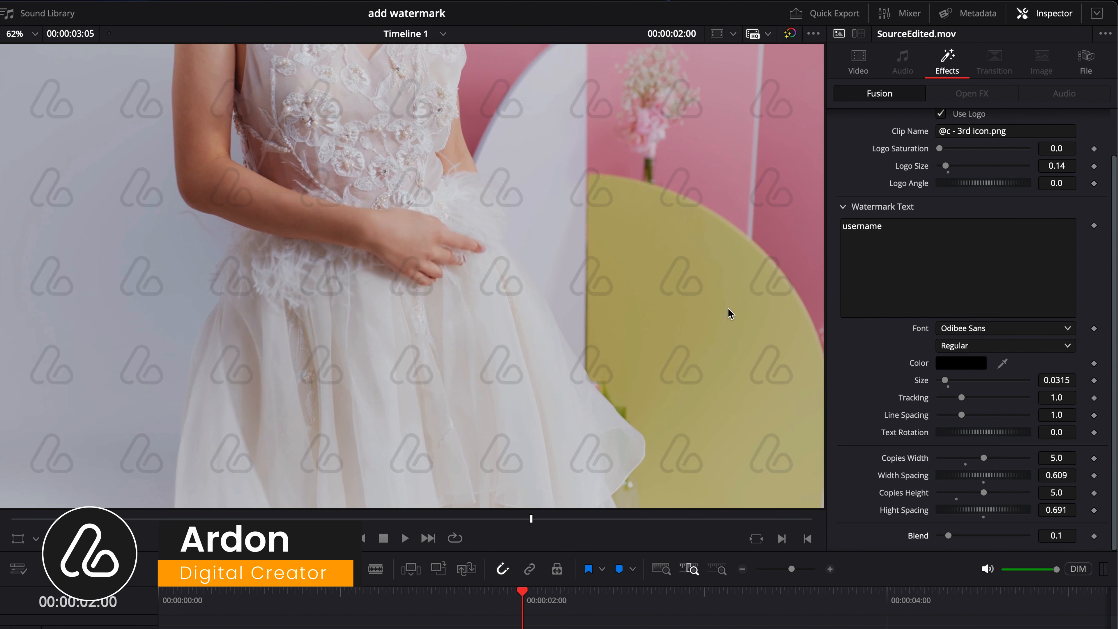
Switch the watermark from the logo to the username text for comparison, and return it to the logo
scroll(894, 150, "up", 2)
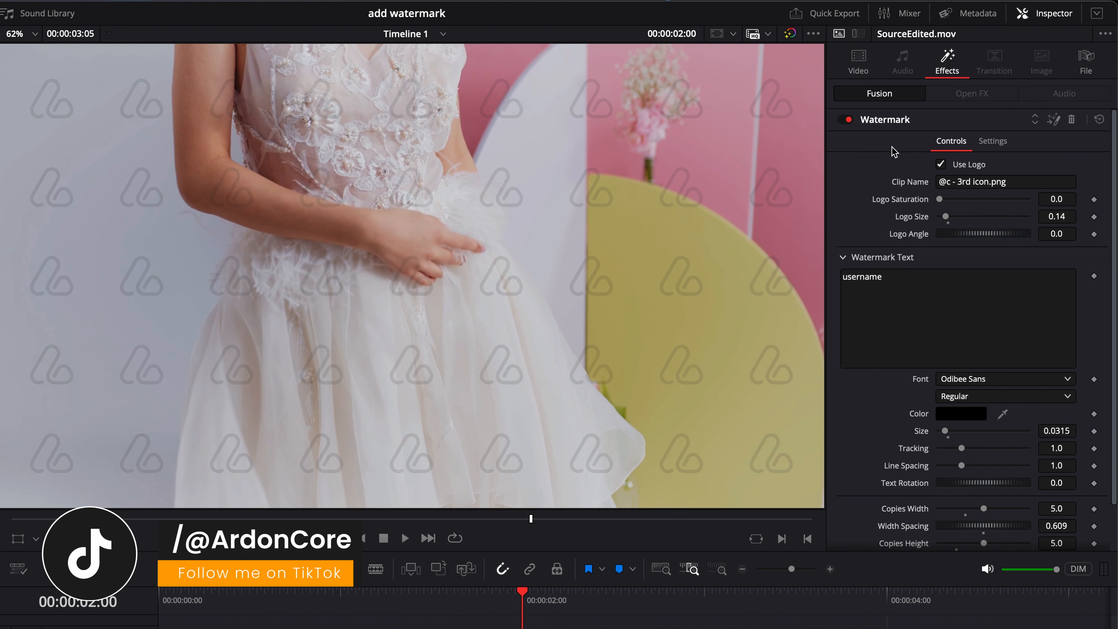
left_click(941, 165)
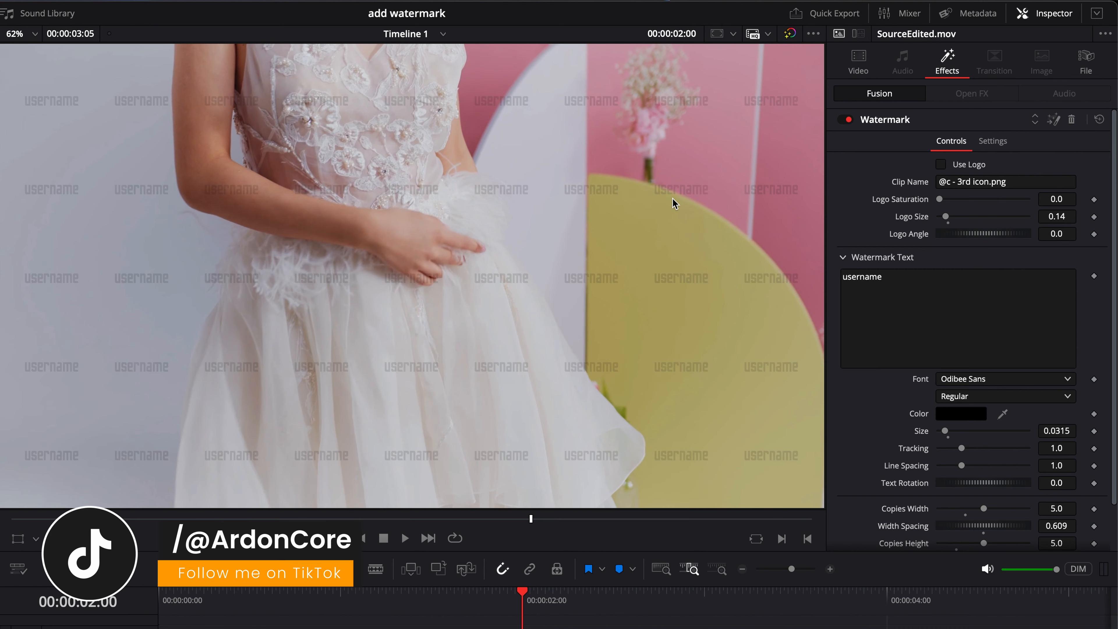
left_click(941, 165)
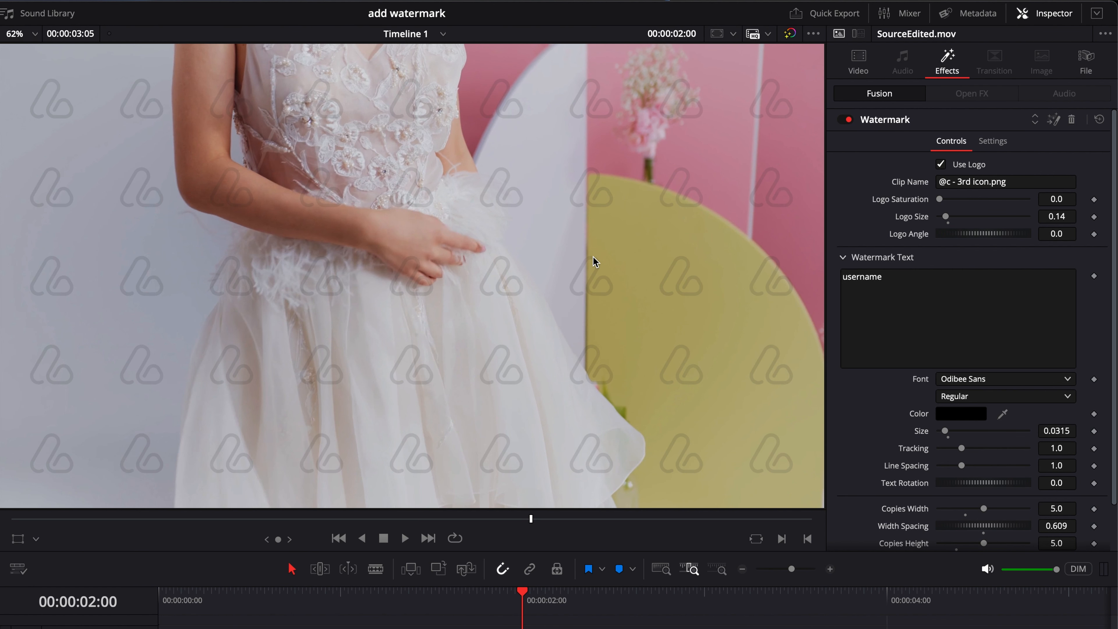